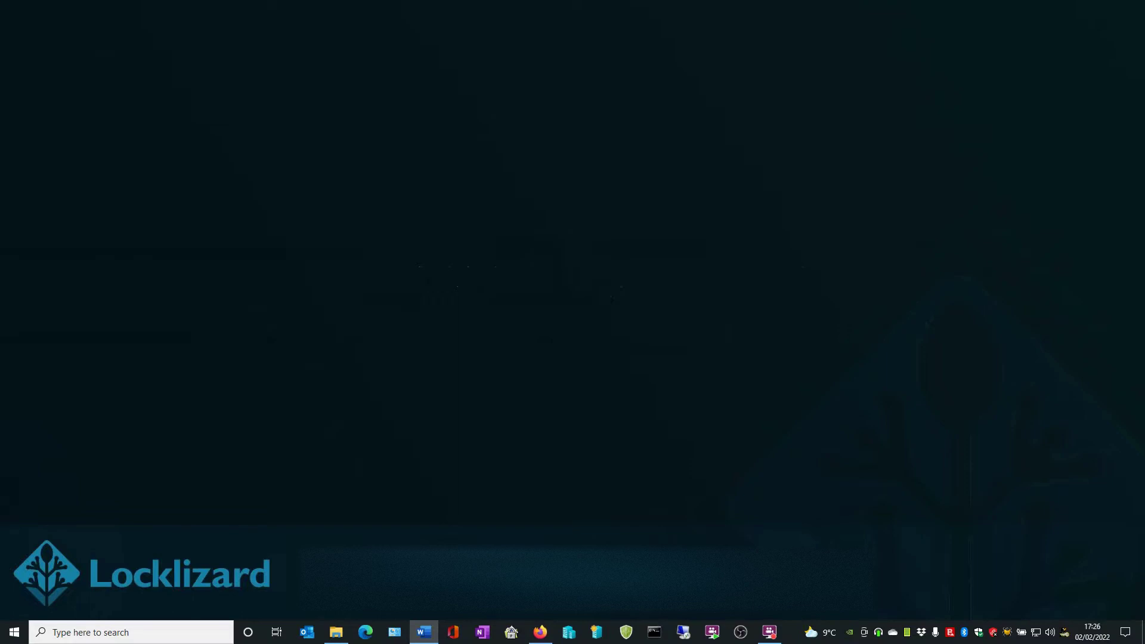
Step: Start making a secure PDF from Quarterly Results.pdf in the _1Demo Files folder
click(337, 632)
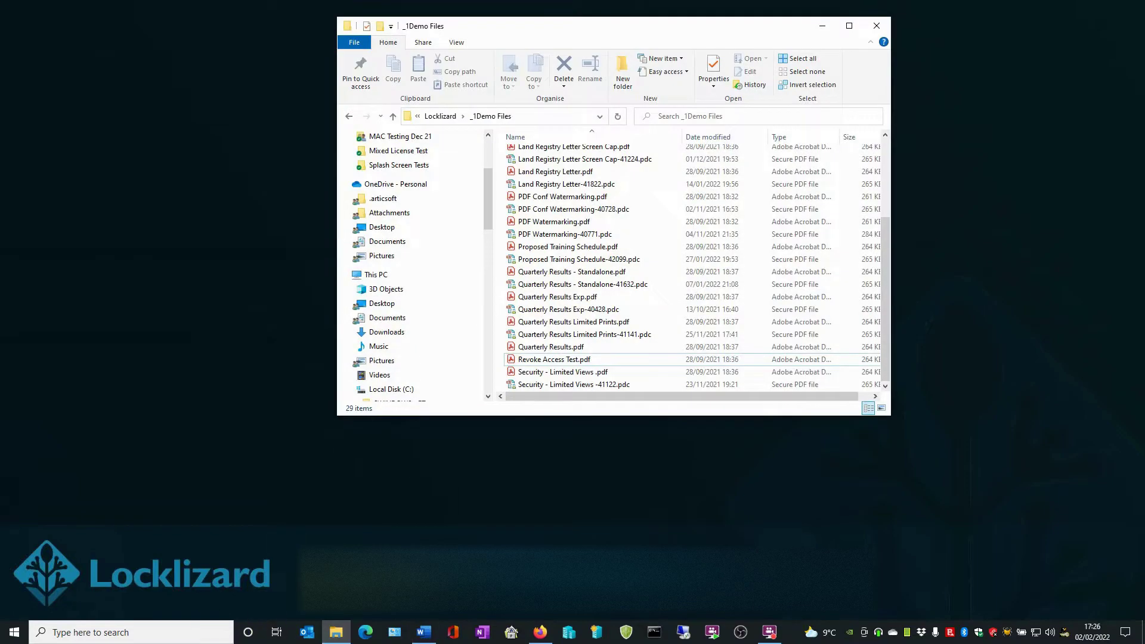
click(533, 349)
right_click(533, 349)
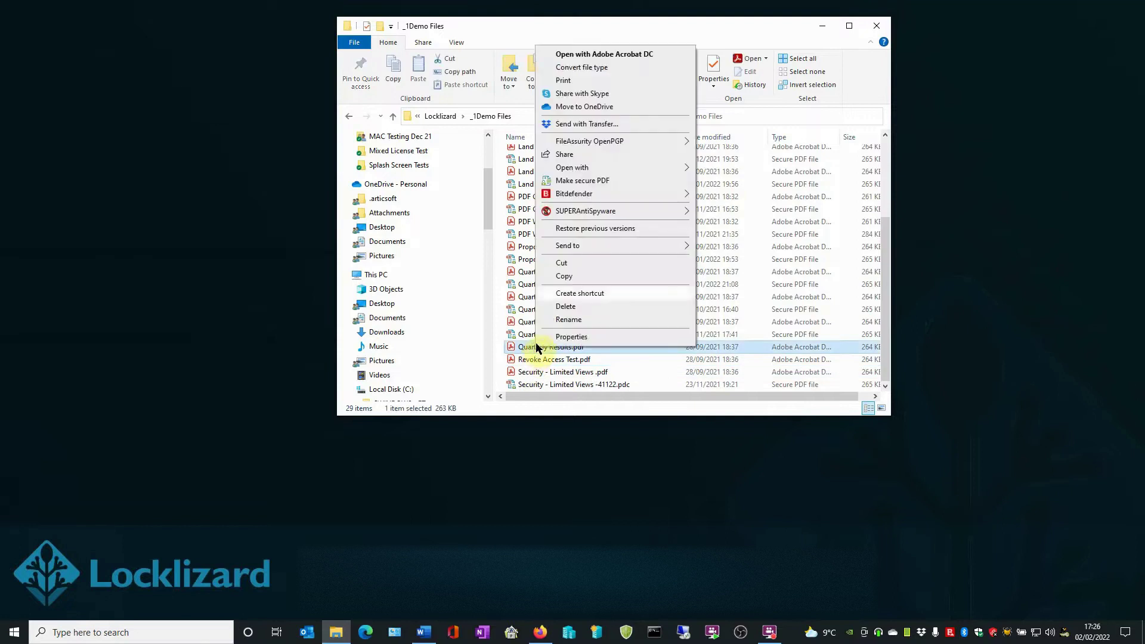
click(593, 181)
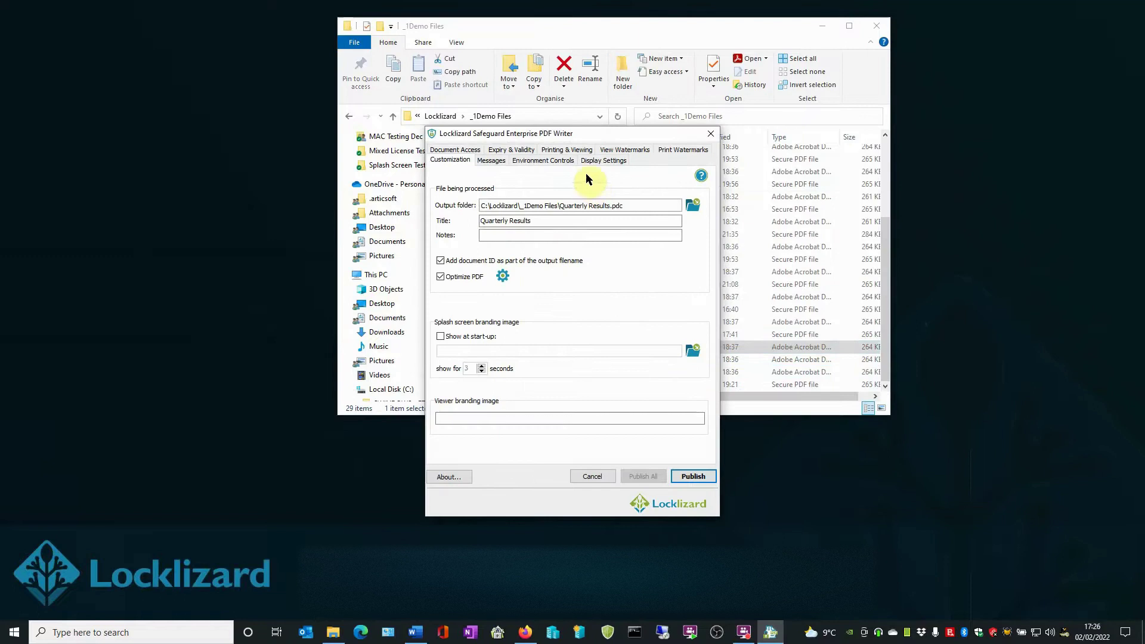
Step: Add a text view watermark and replace its default text with "Do NOT distribute"
click(623, 153)
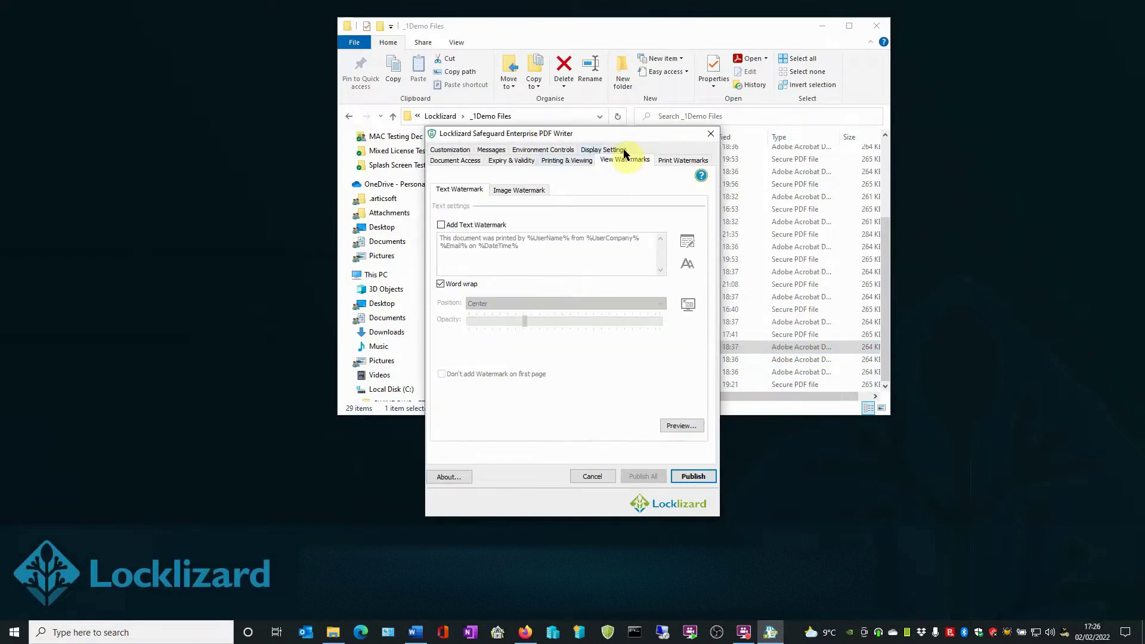
click(441, 225)
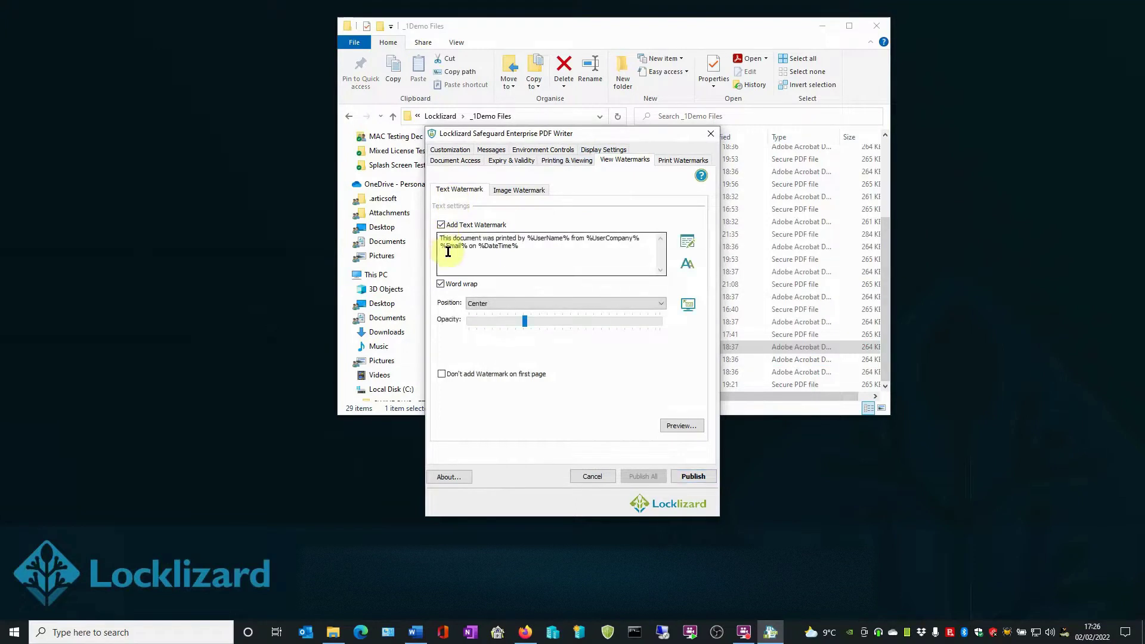
click(438, 237)
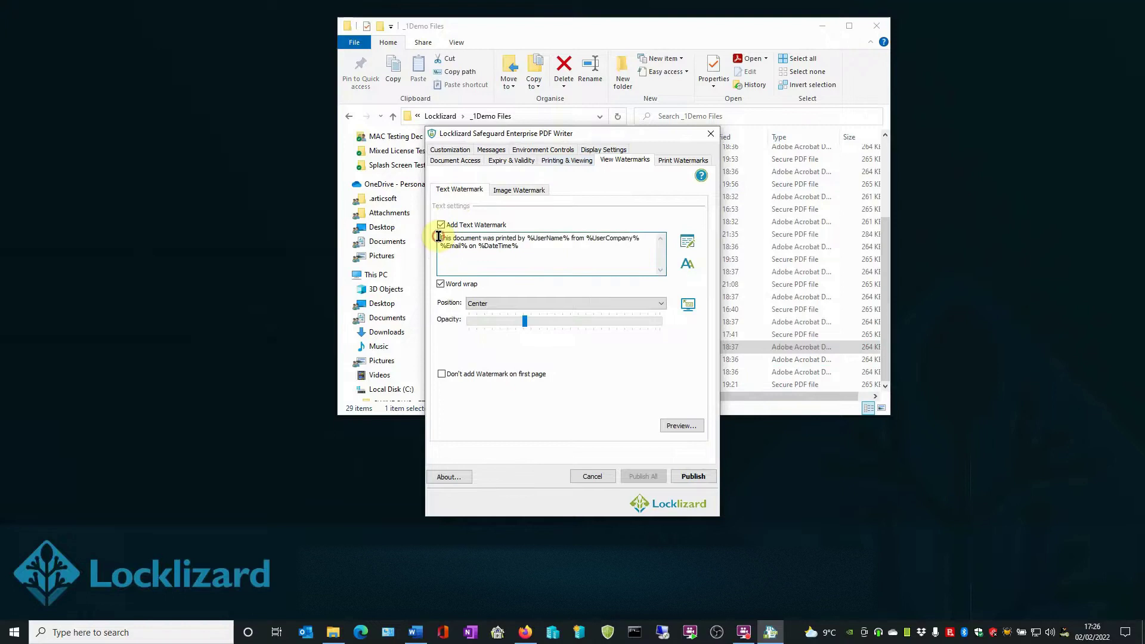
drag(438, 237, 529, 247)
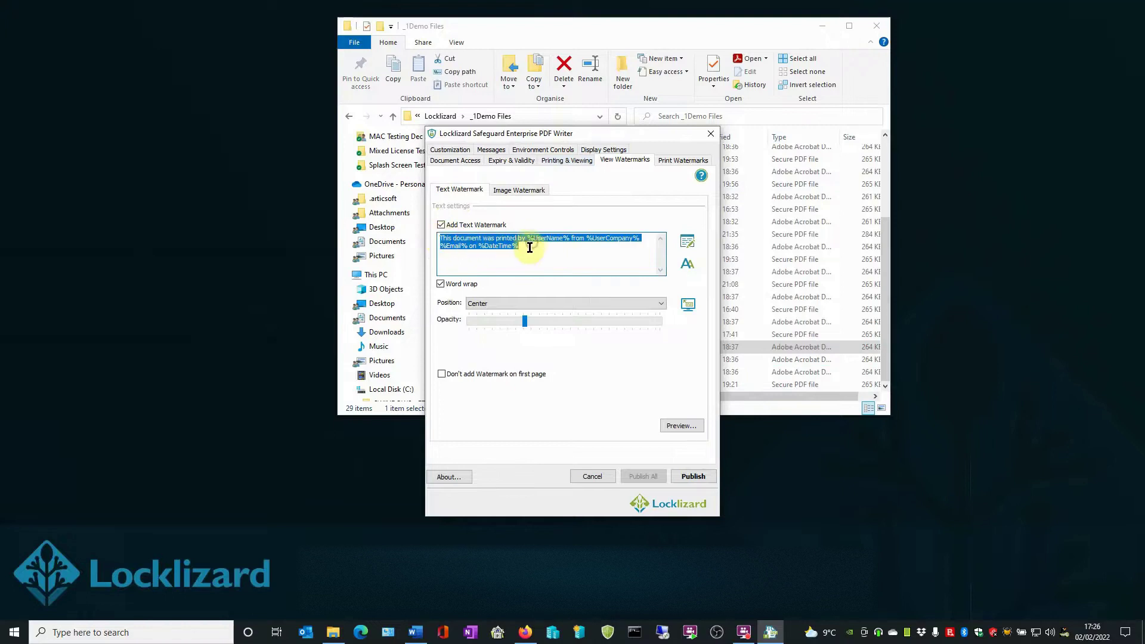
key(Delete)
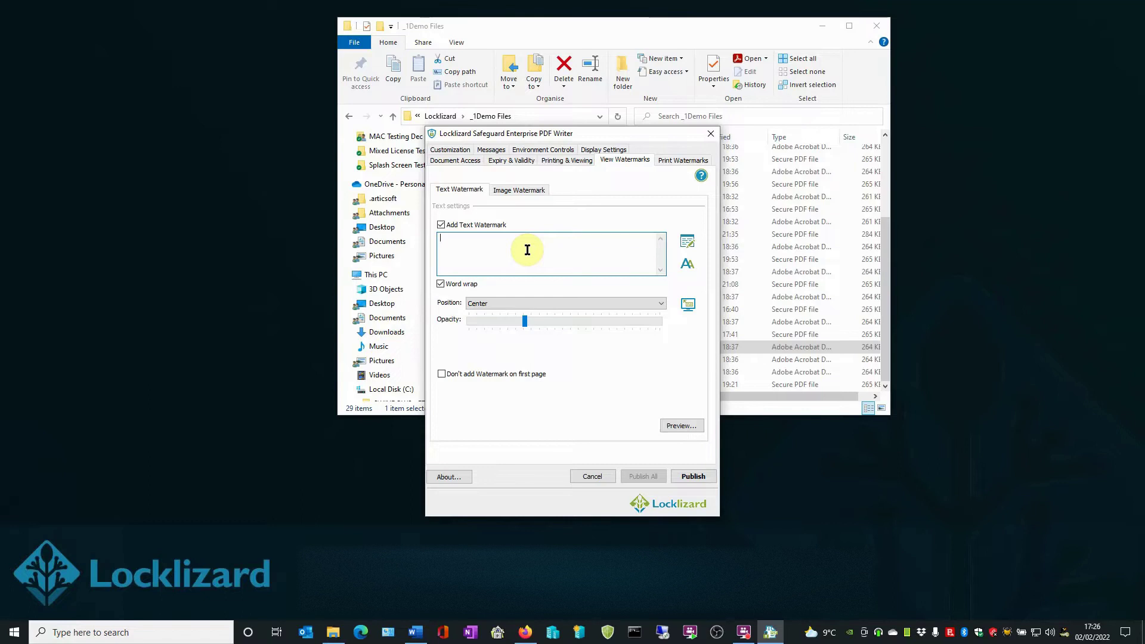
text(Do)
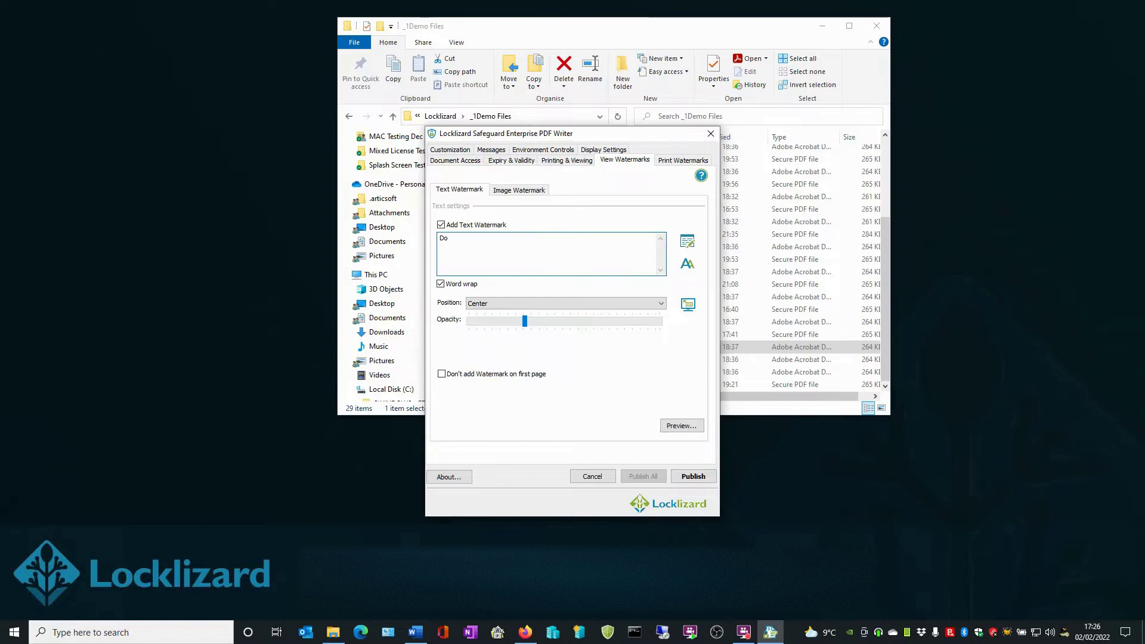
text( NOT distribute)
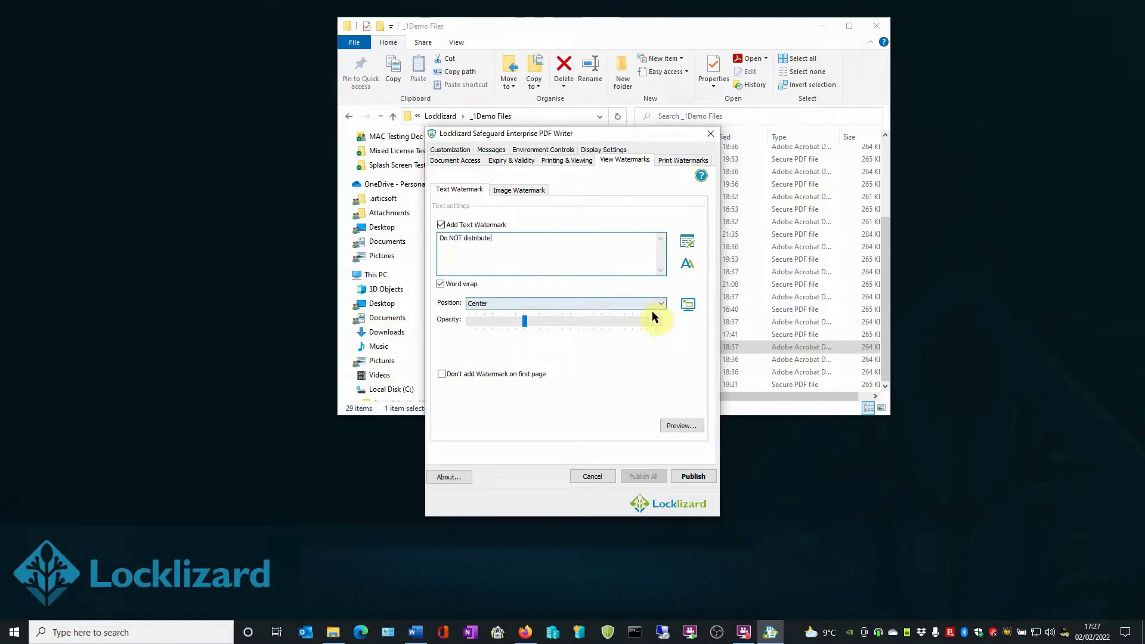
Step: Set the view watermark's font size to 28 and its text color to Red
click(688, 265)
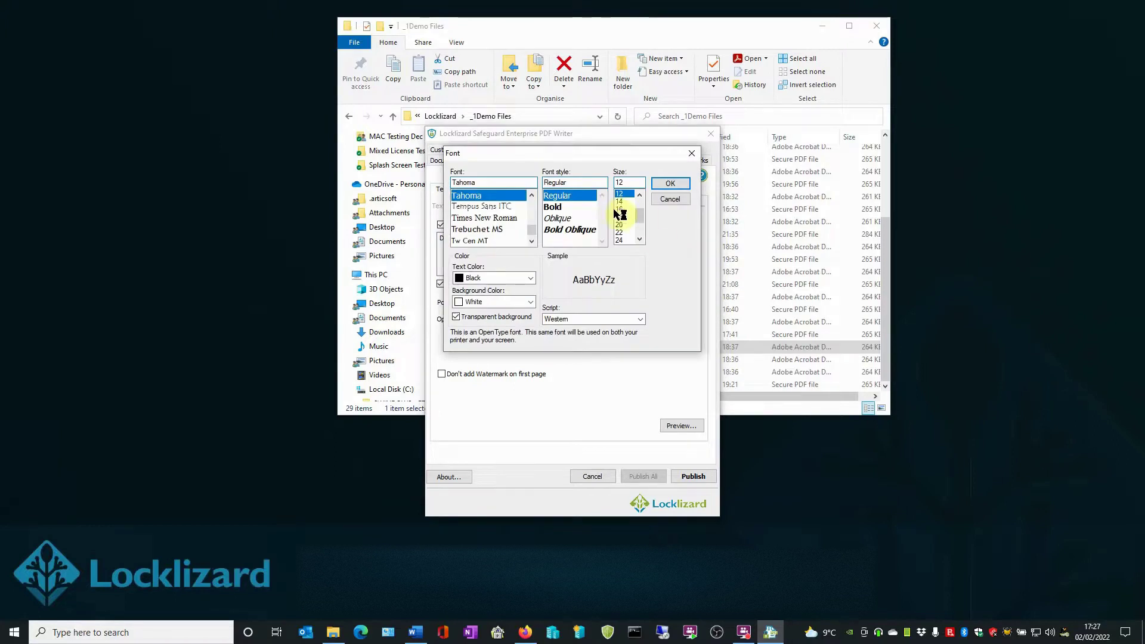
scroll(621, 238, down, 2)
click(623, 216)
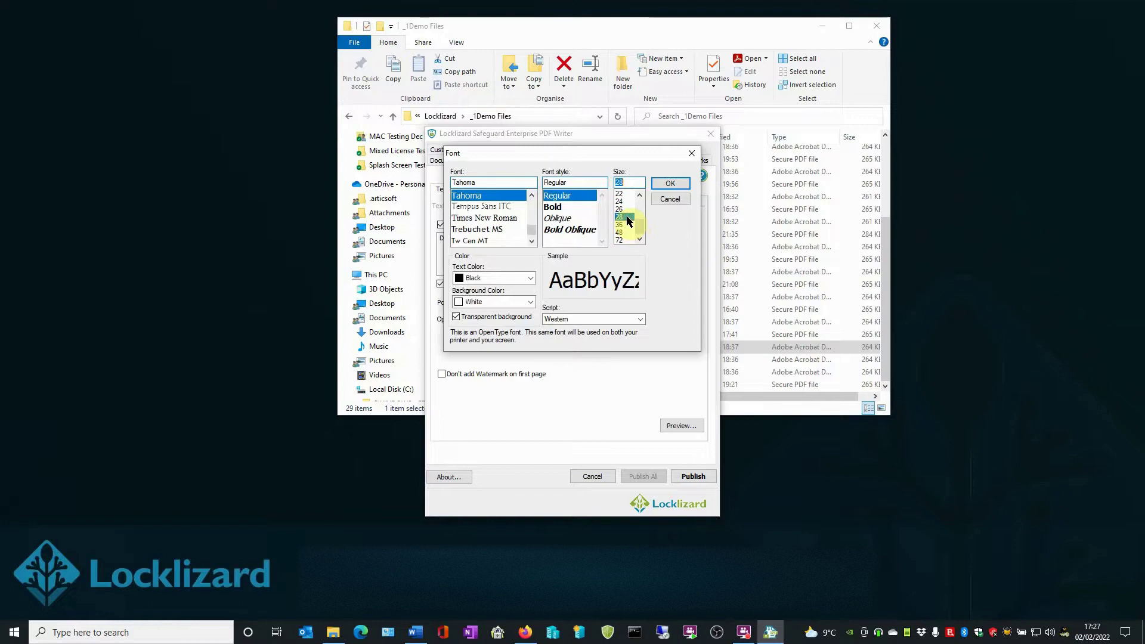
click(529, 279)
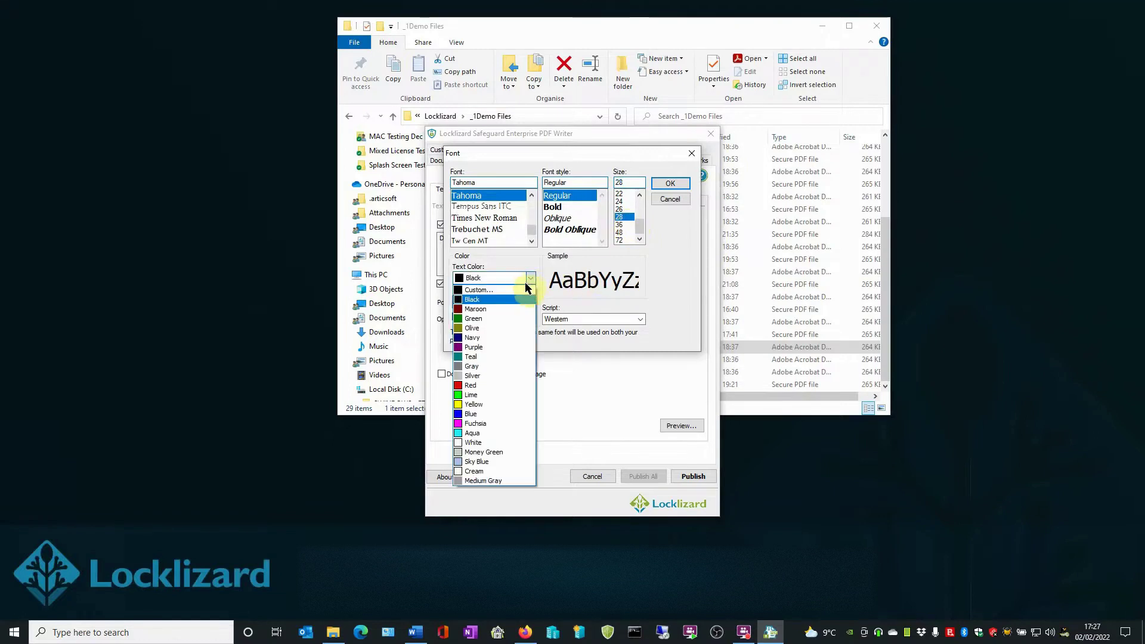
click(503, 386)
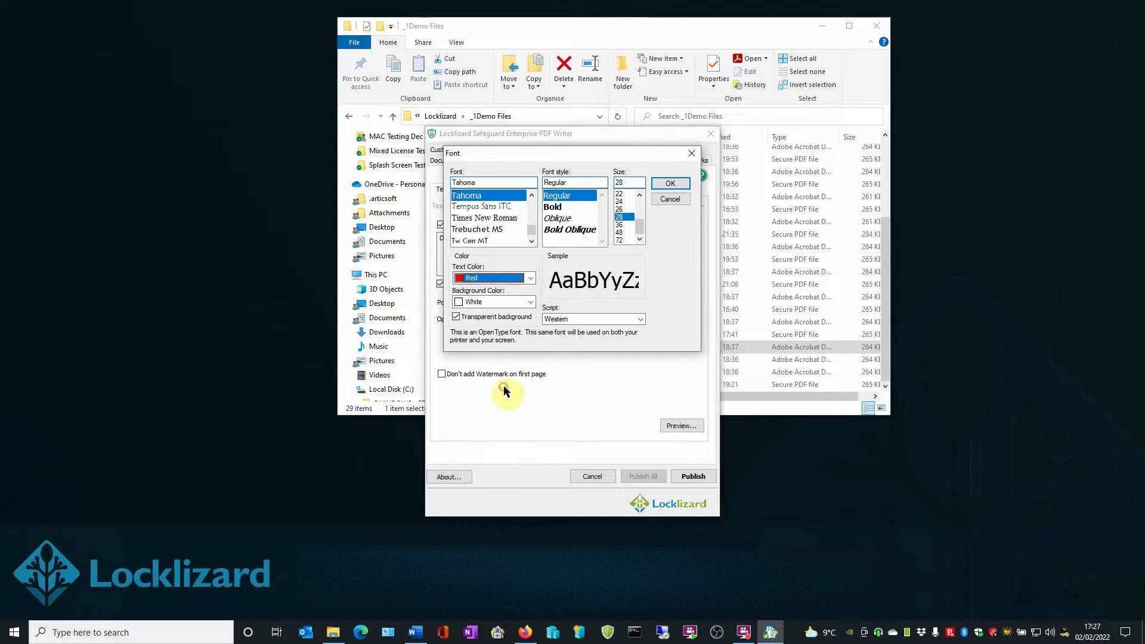
click(675, 186)
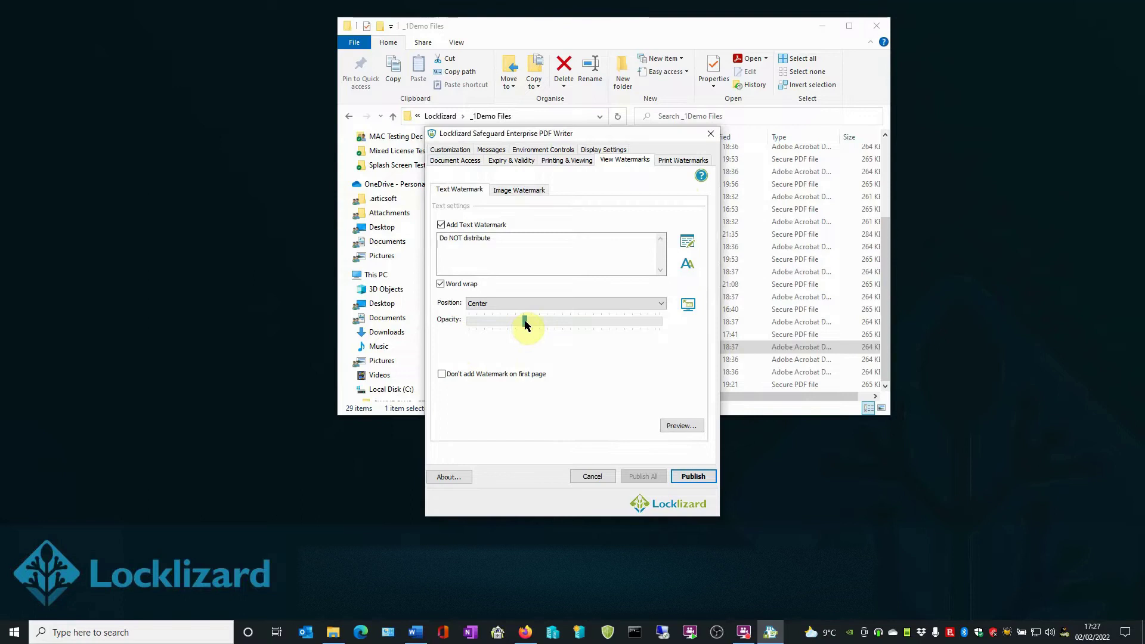
Step: Position the view watermark across the page and preview it over the page's full length
click(659, 305)
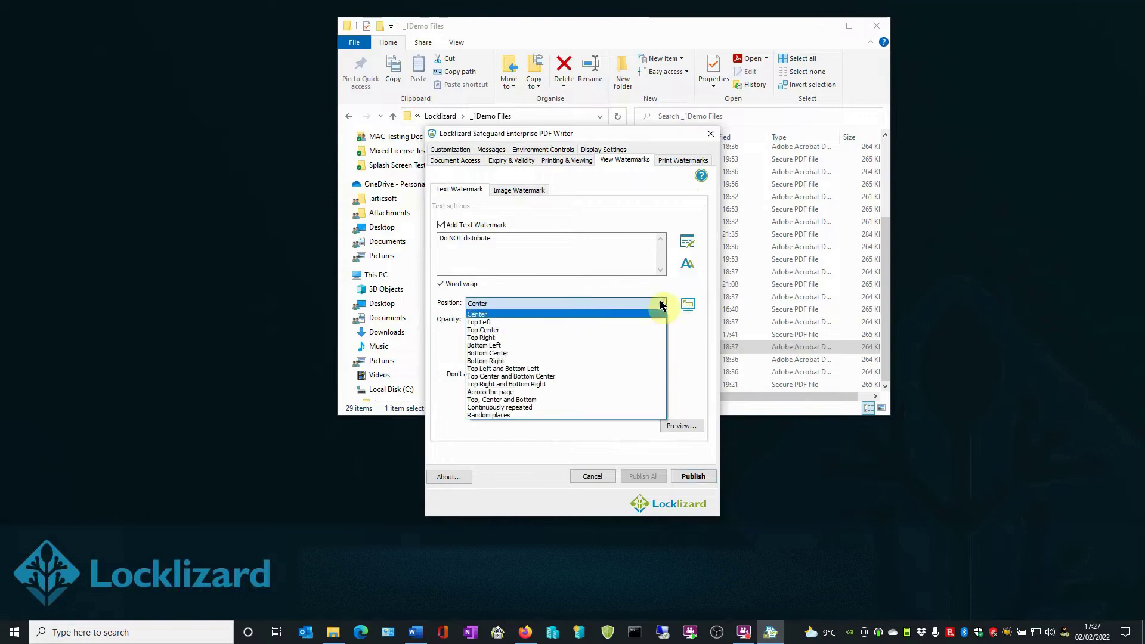
click(619, 390)
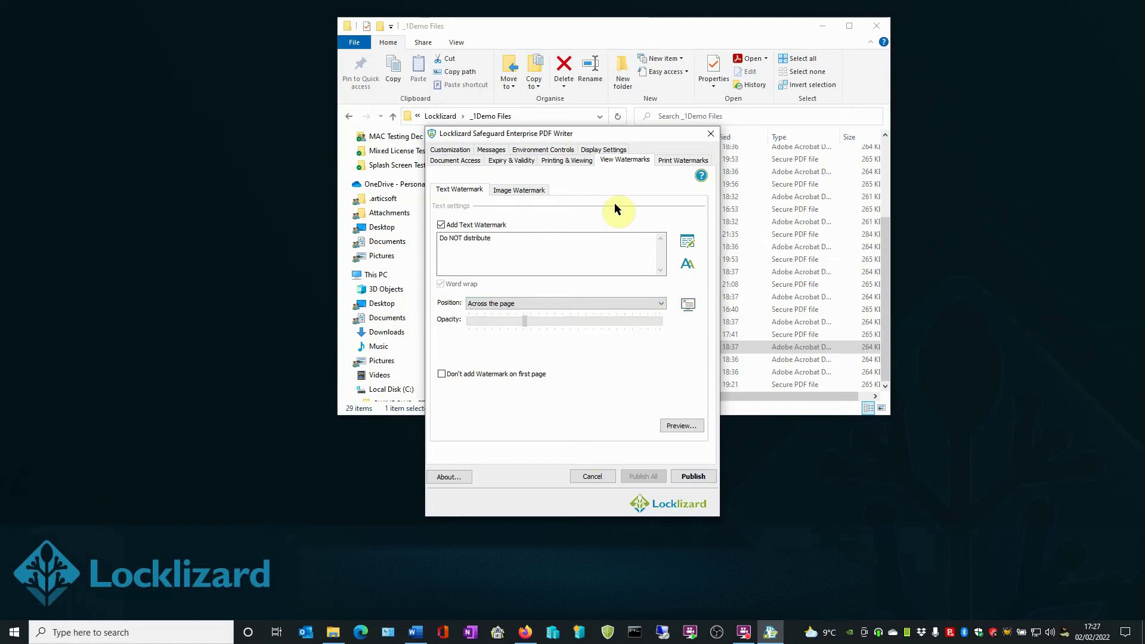
click(679, 426)
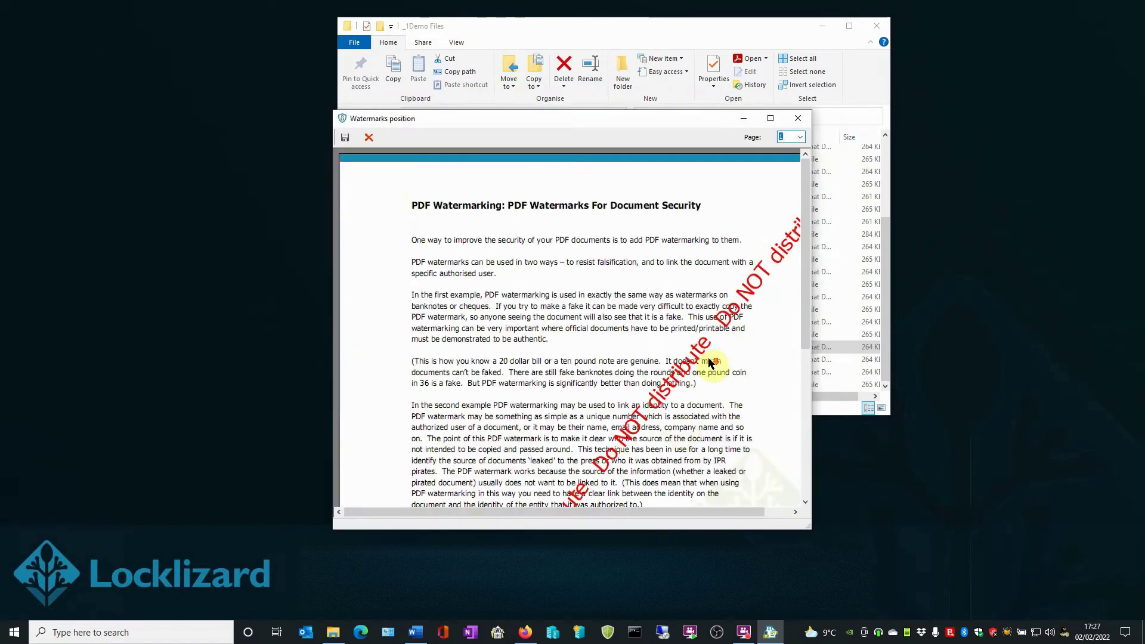
drag(803, 304, 801, 420)
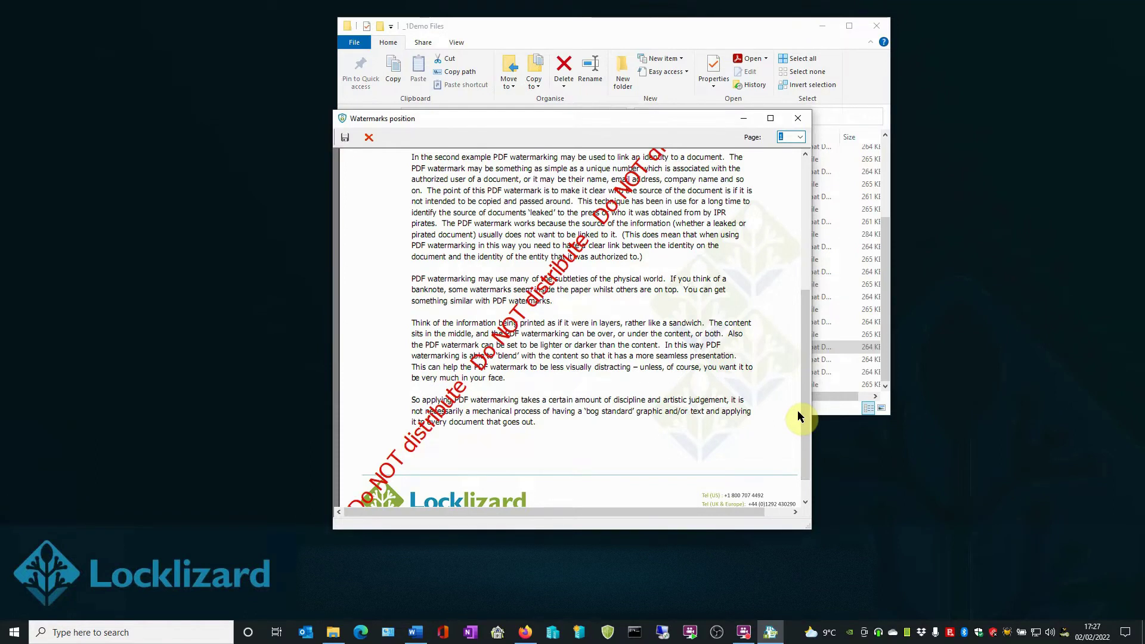
click(798, 120)
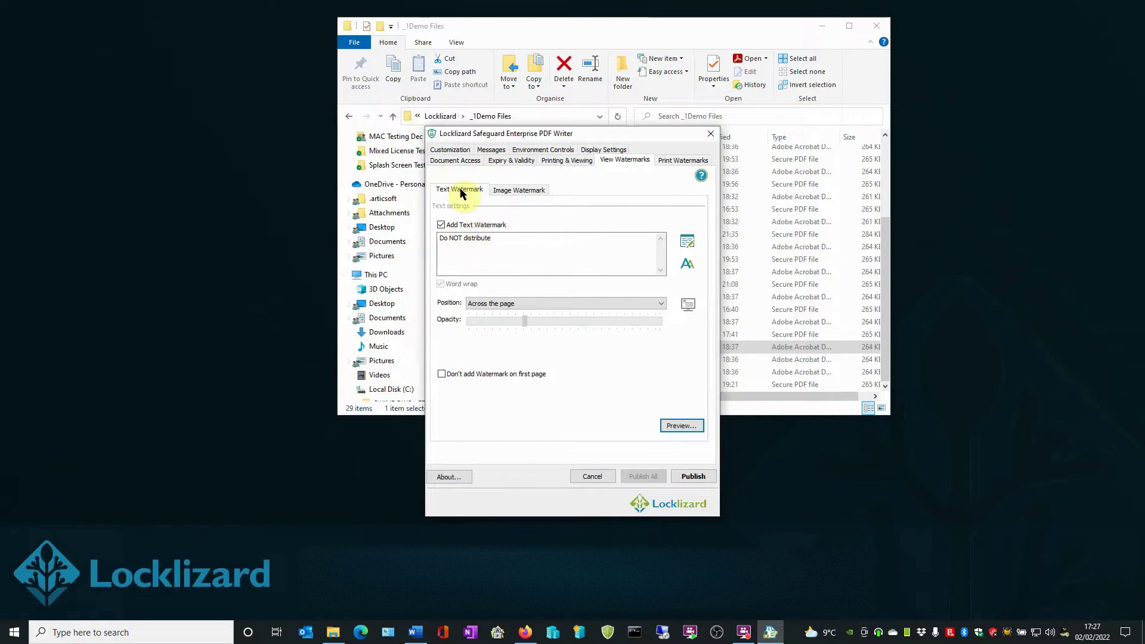
Step: Check the print watermark text settings, then publish the protected PDF and dismiss the protection status
click(673, 162)
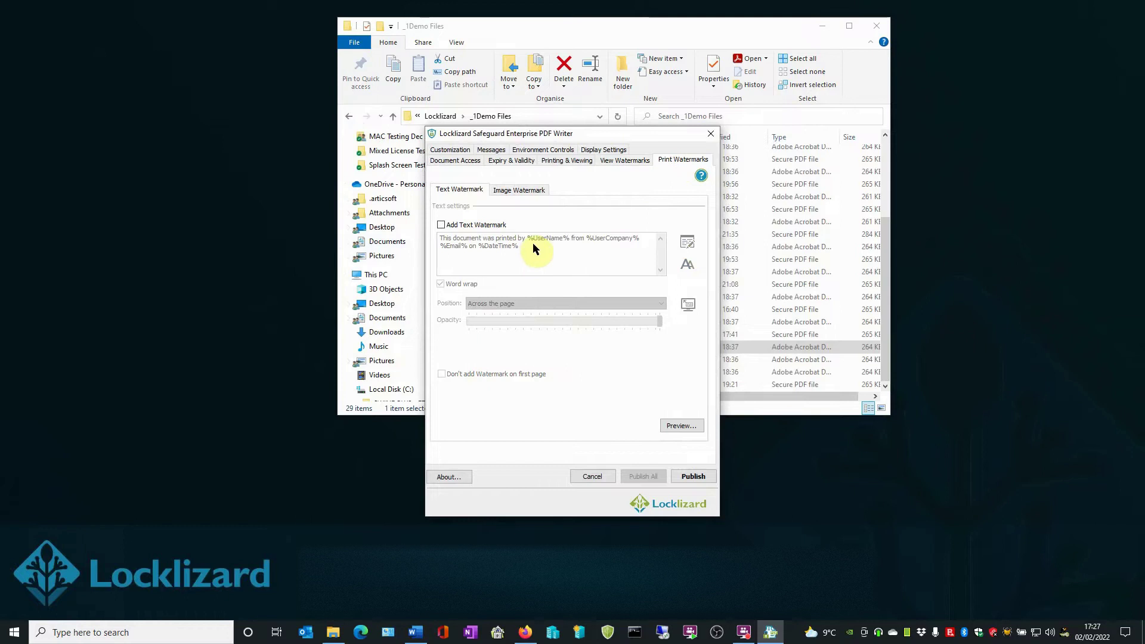
click(632, 160)
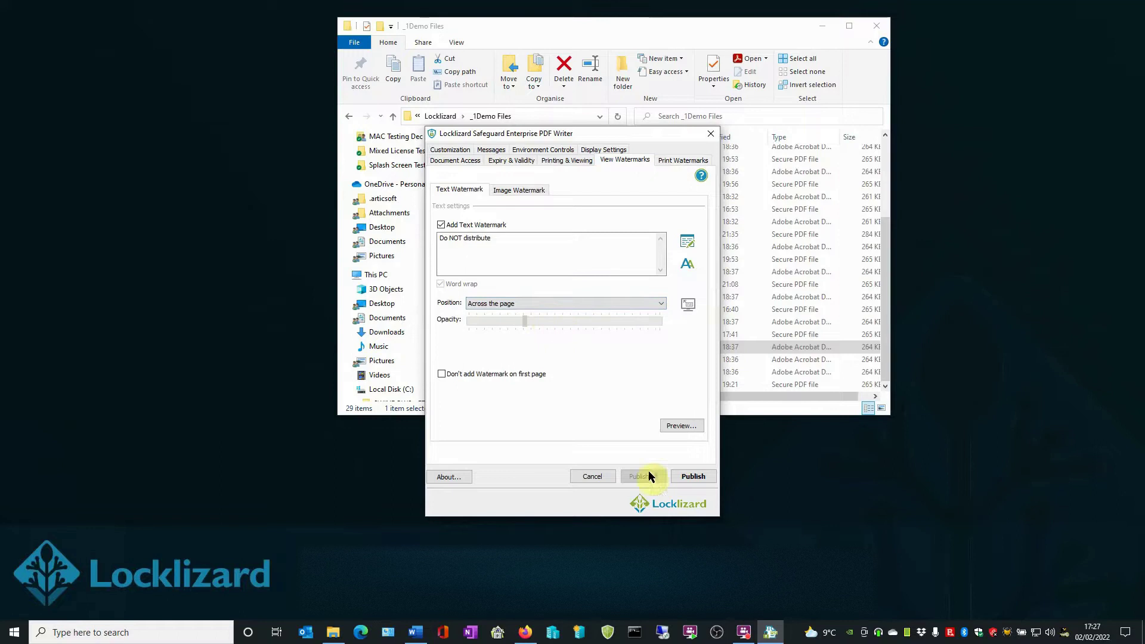
click(692, 477)
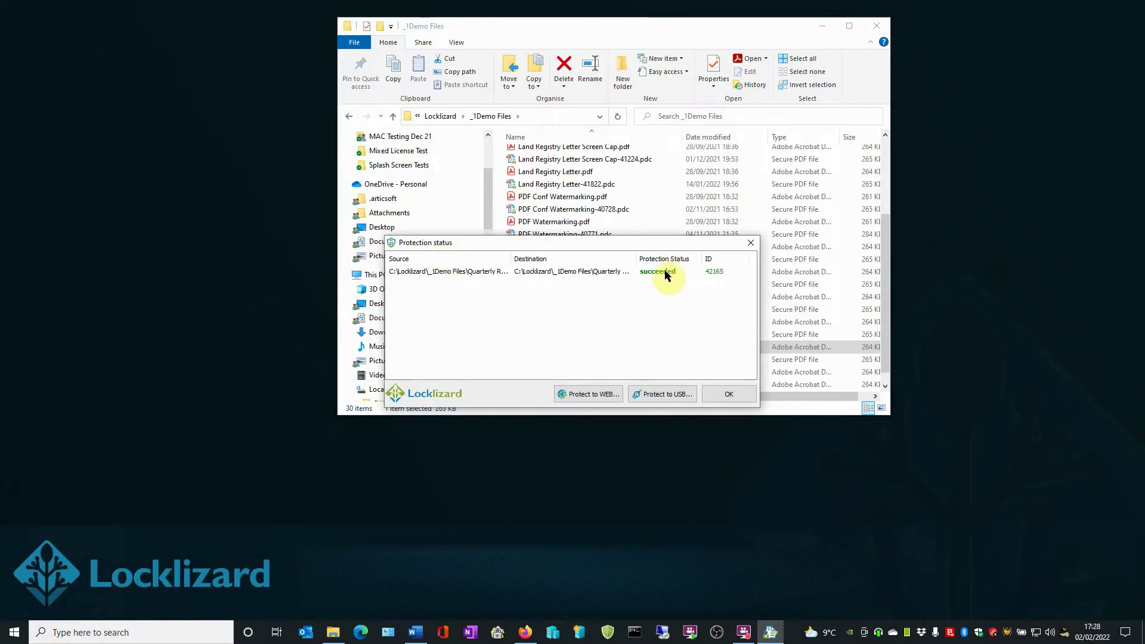
click(724, 392)
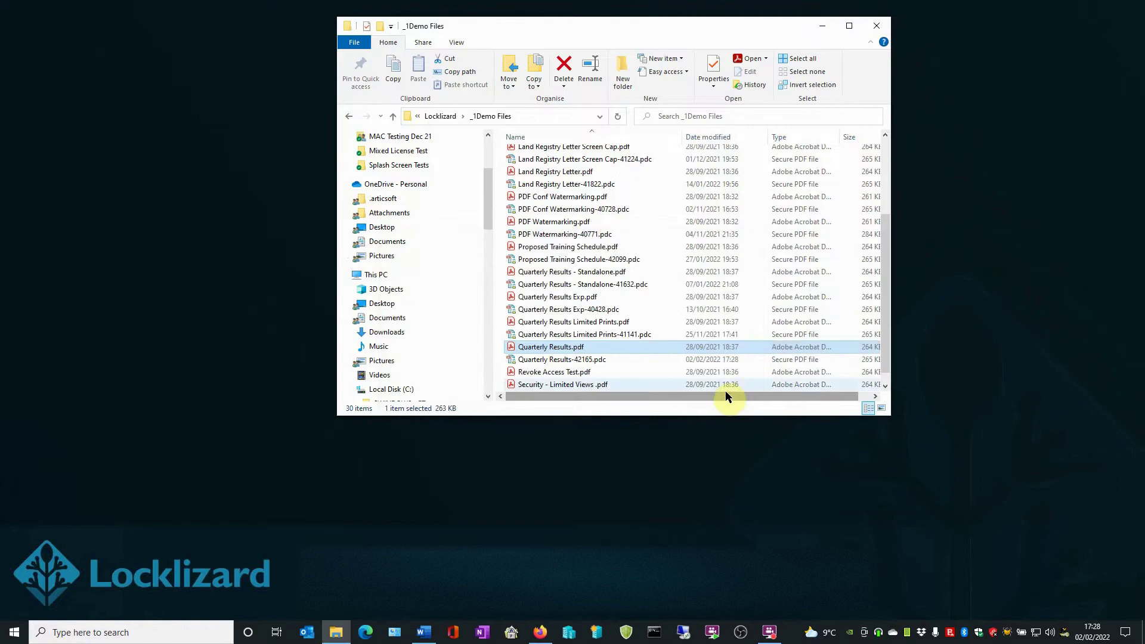
Step: View the protection details of Quarterly Results-42165.pdc and open the file in the secure viewer
mouse_move(605, 364)
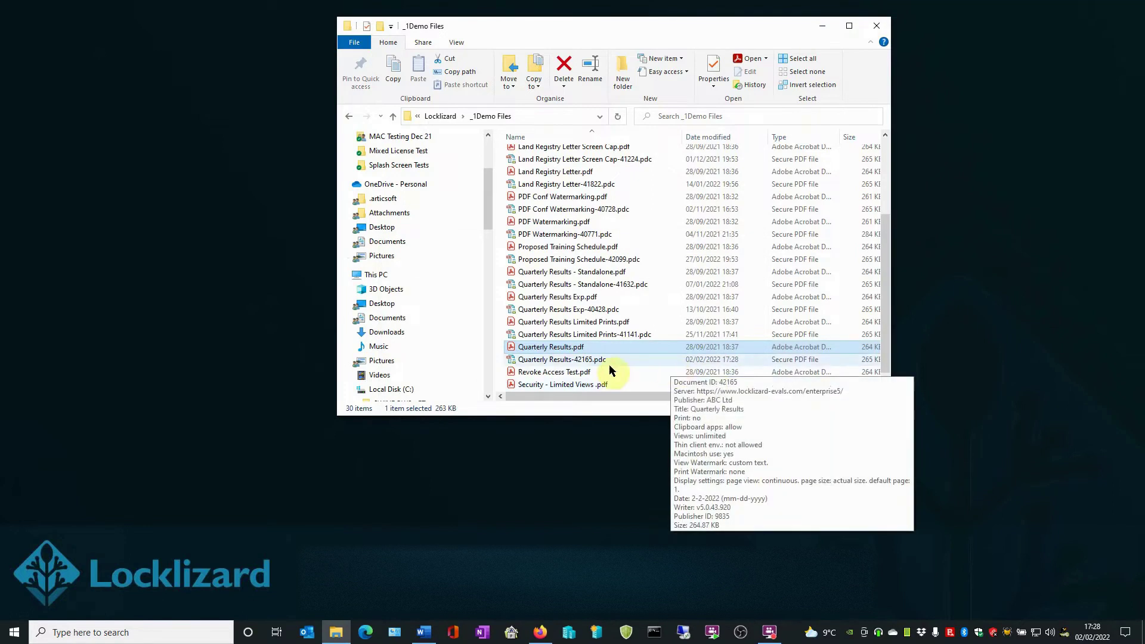
click(567, 360)
mouse_move(566, 350)
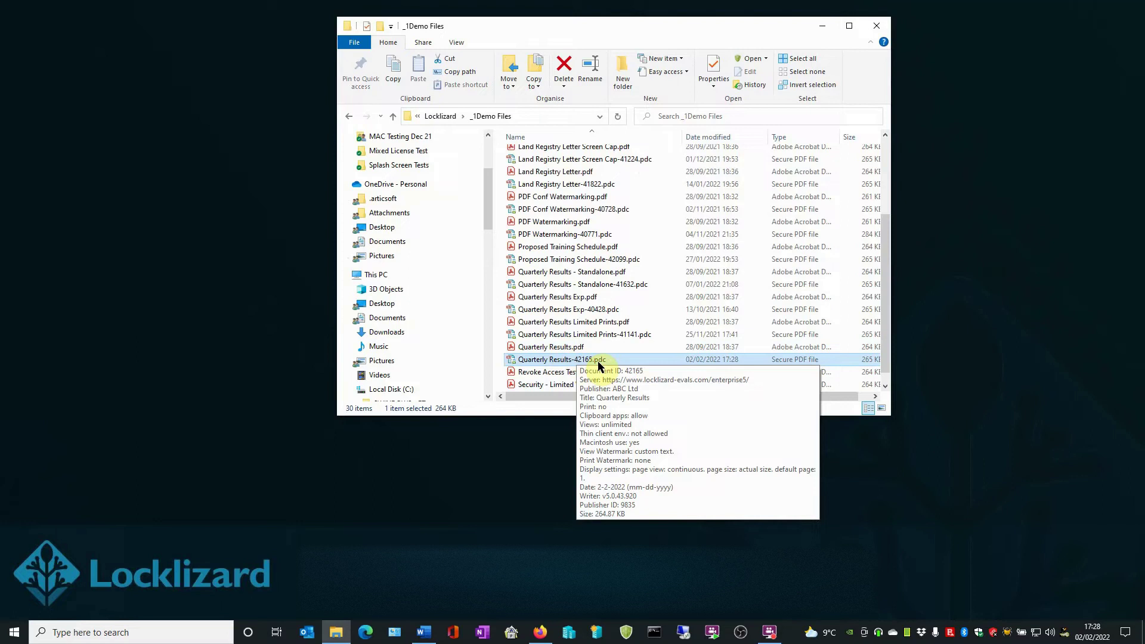
click(547, 373)
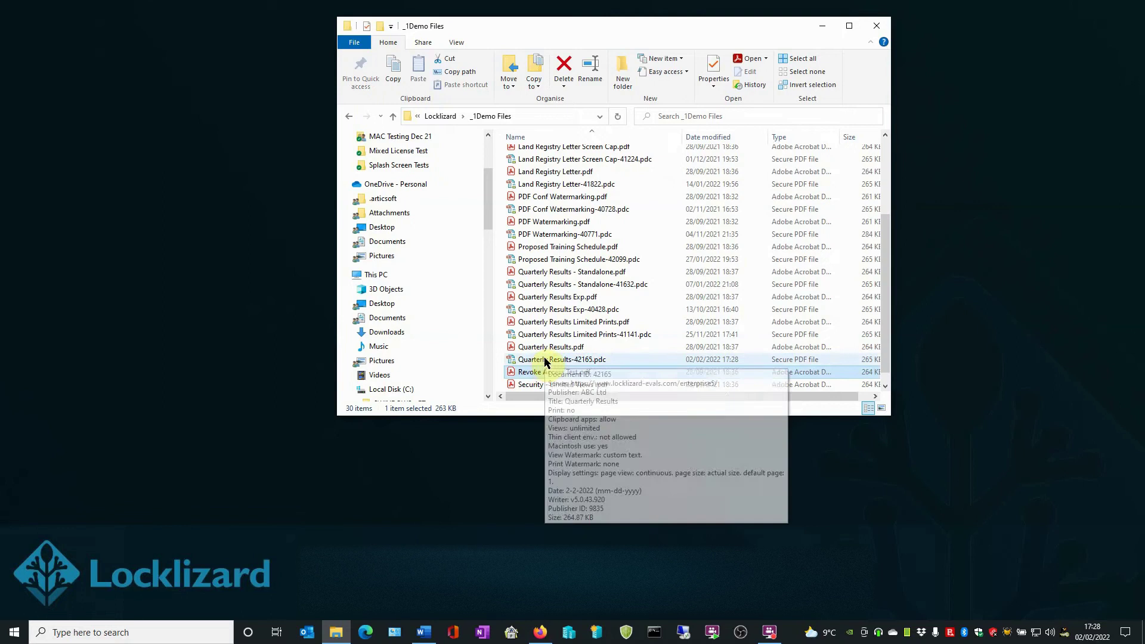
double_click(544, 360)
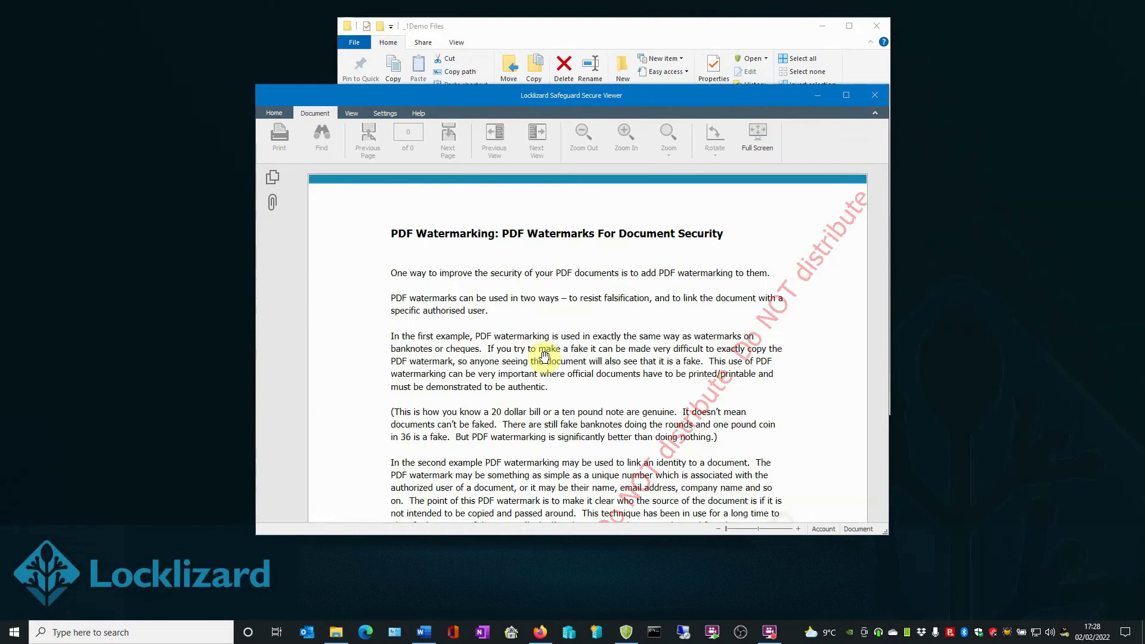
Step: Examine the diagonal watermark on page 1 of the protected document, then close the viewer and minimize the folder window
scroll(543, 356, down, 3)
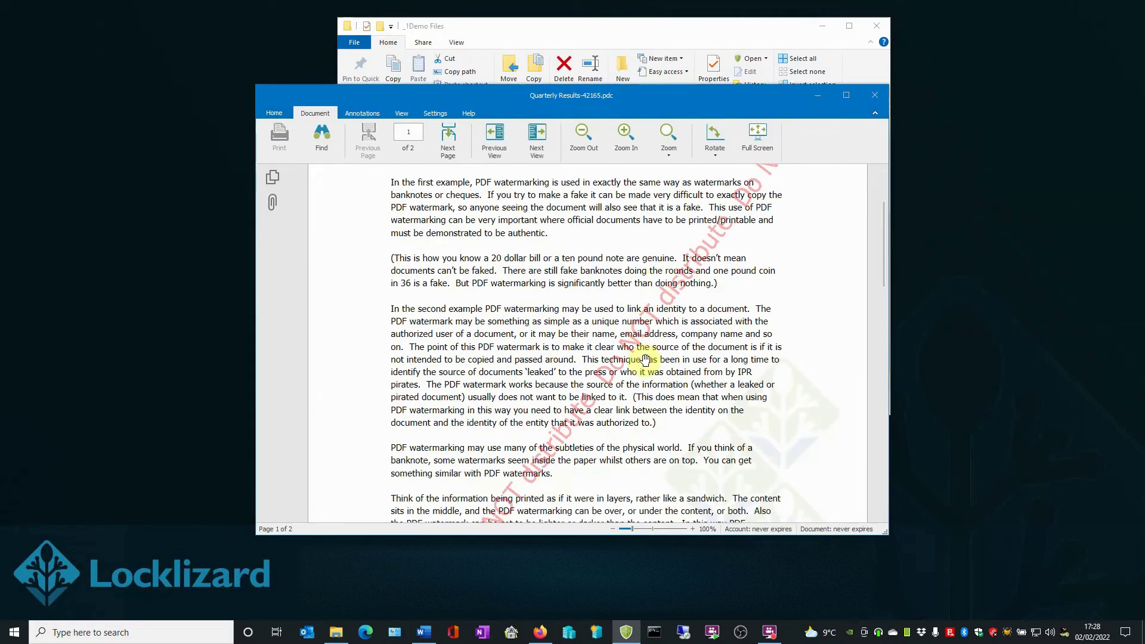
scroll(541, 289, down, 3)
scroll(538, 337, up, 2)
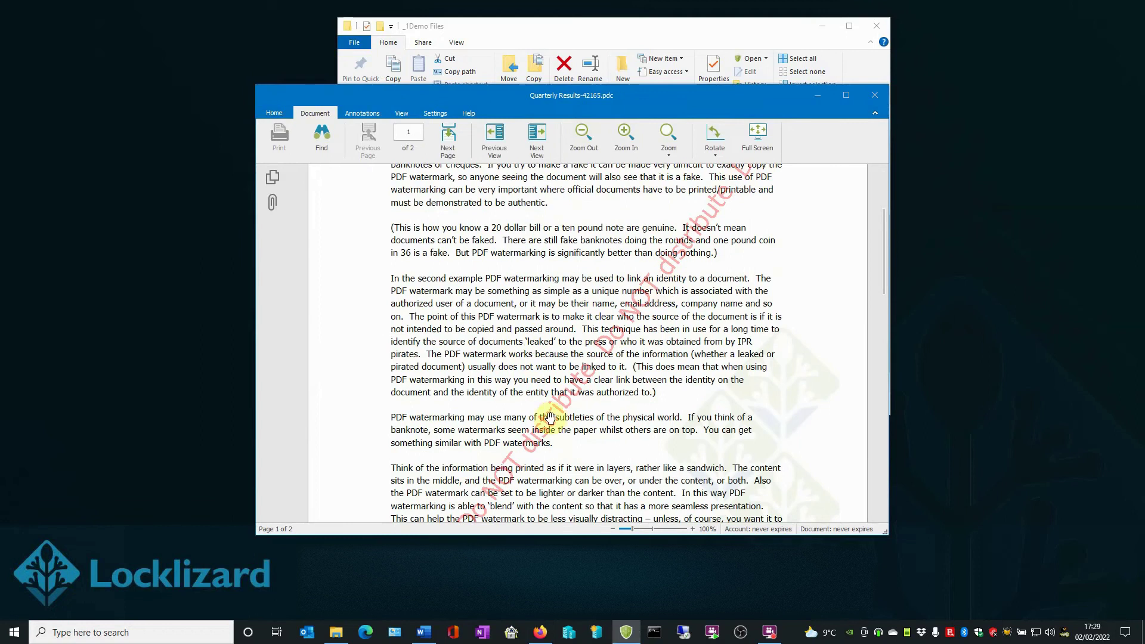
scroll(716, 268, up, 4)
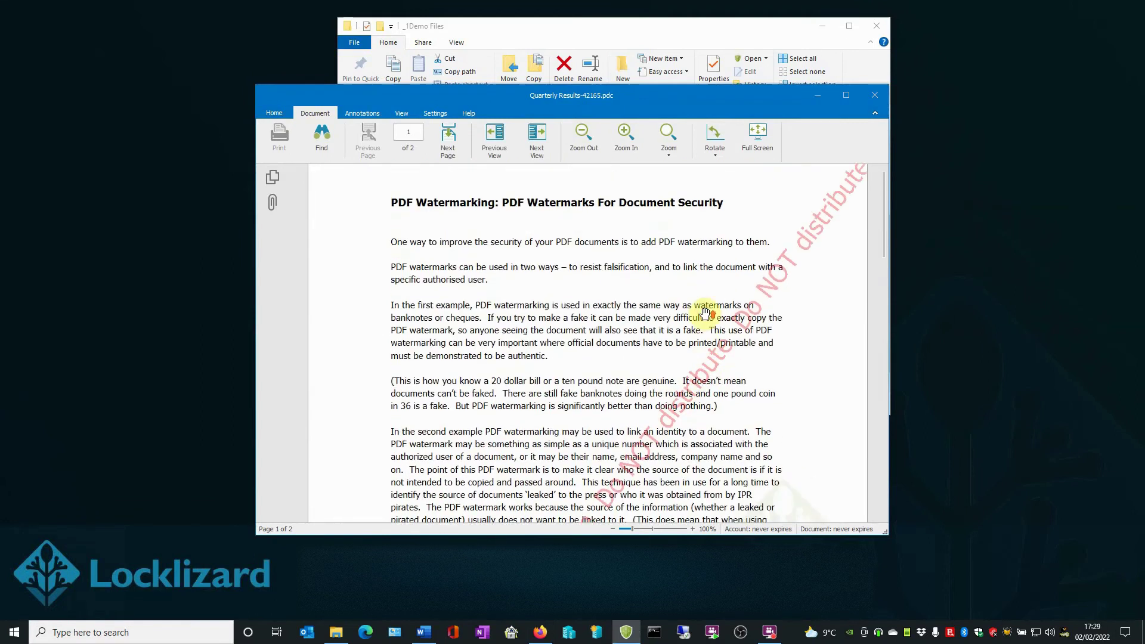
scroll(703, 310, down, 3)
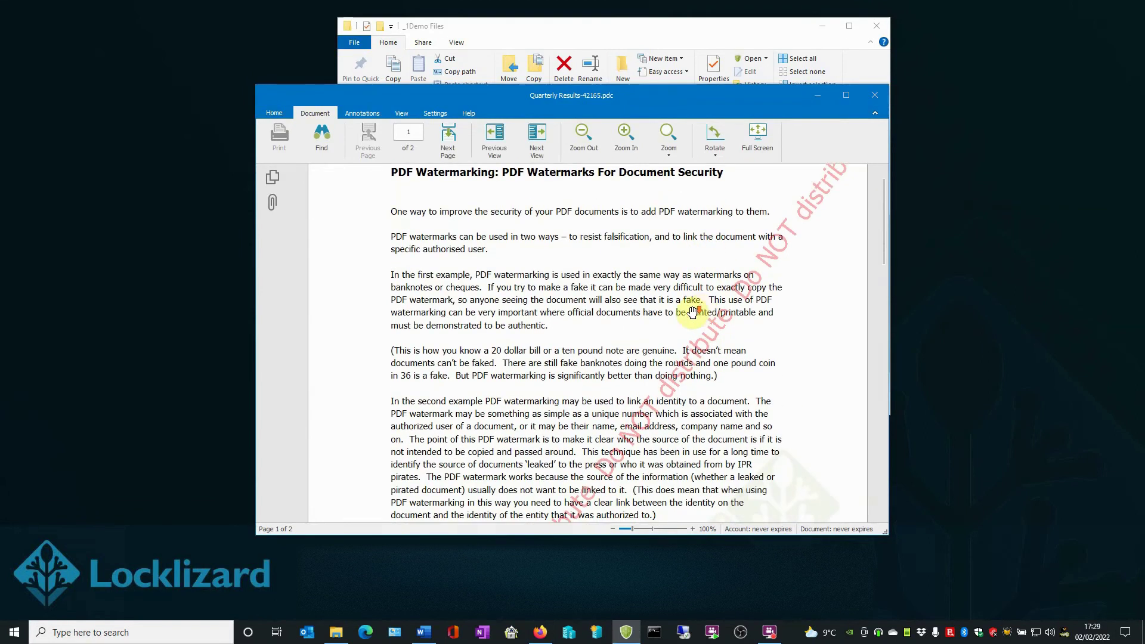
scroll(638, 337, down, 1)
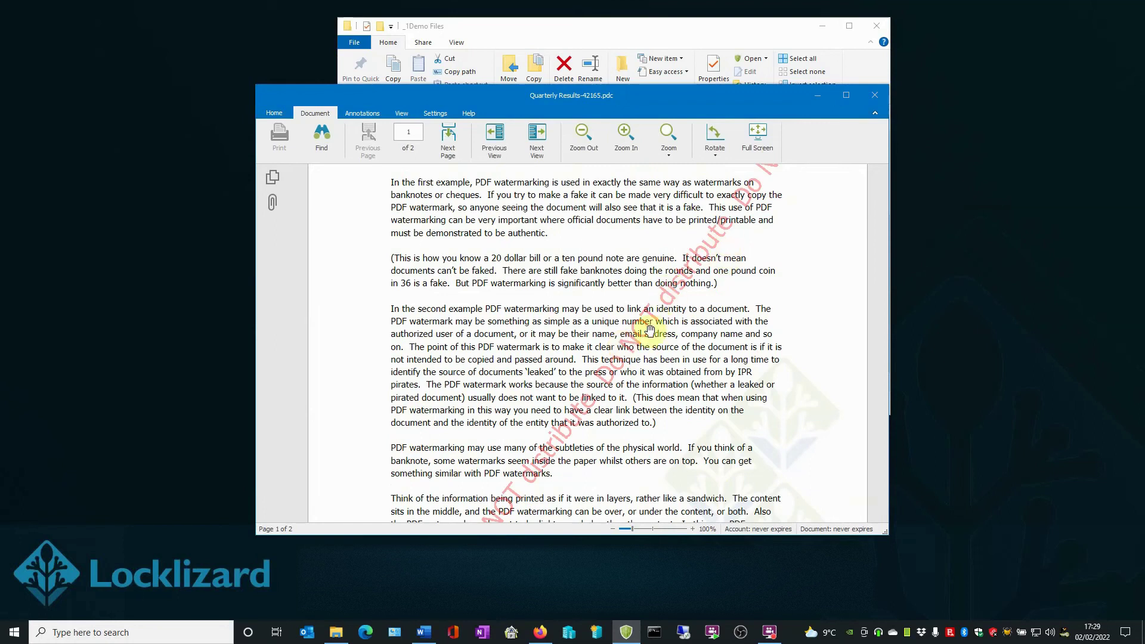
scroll(650, 329, down, 4)
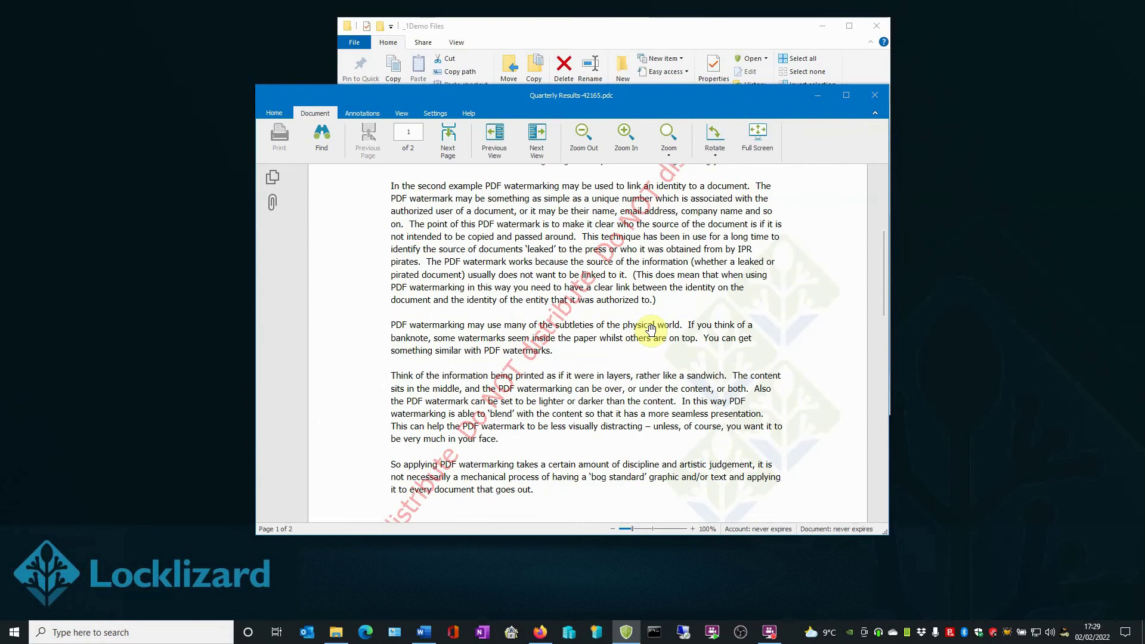
scroll(650, 330, up, 5)
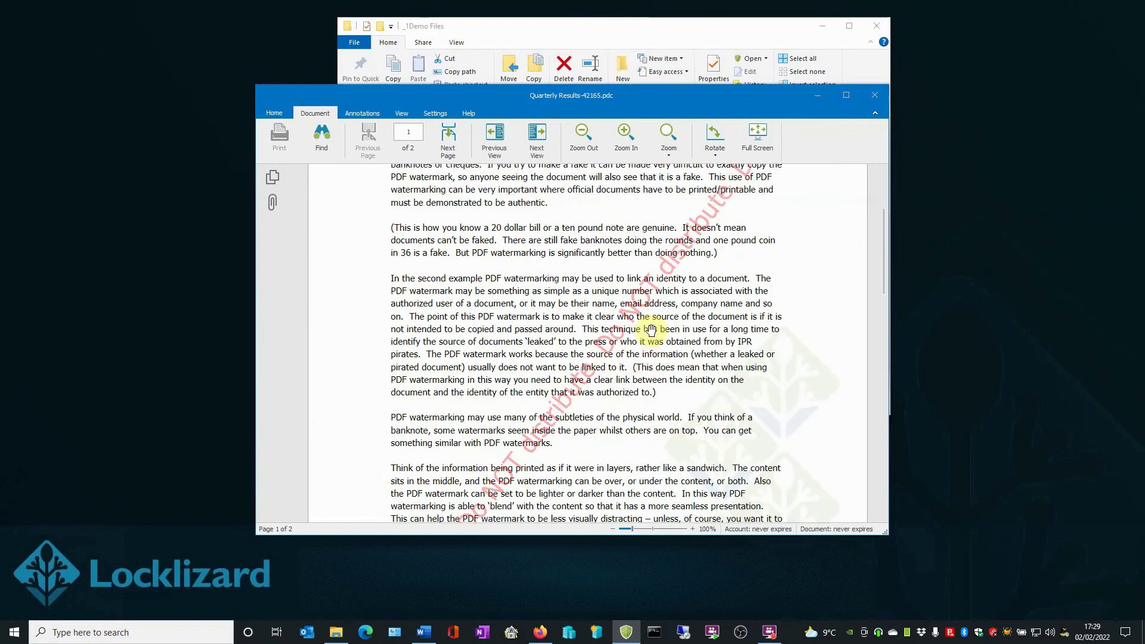
scroll(652, 327, up, 2)
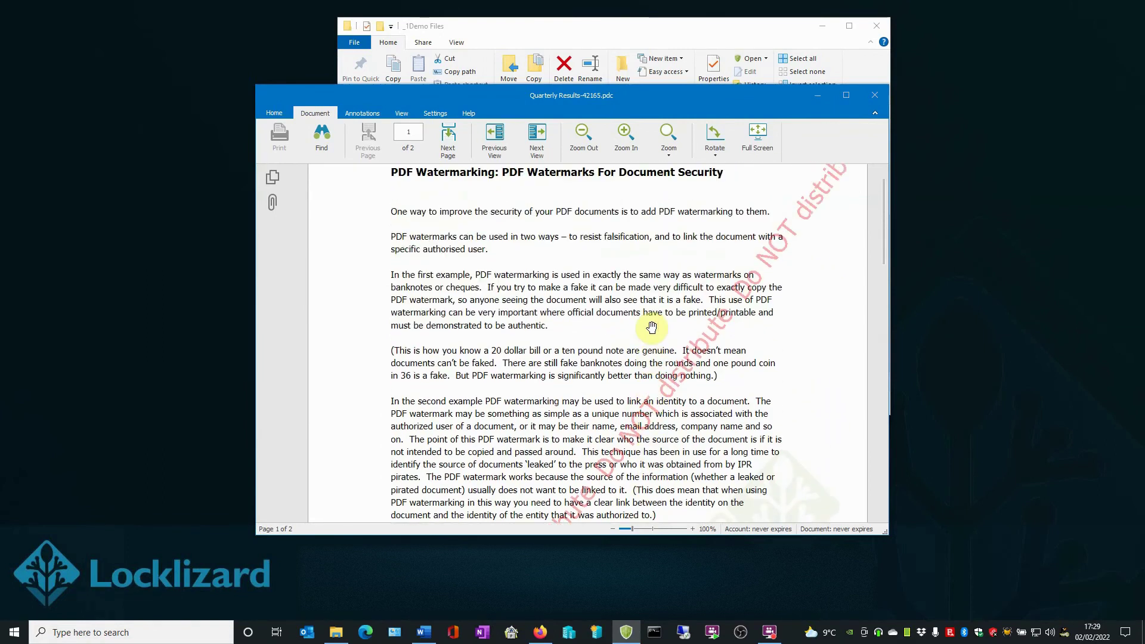
click(874, 95)
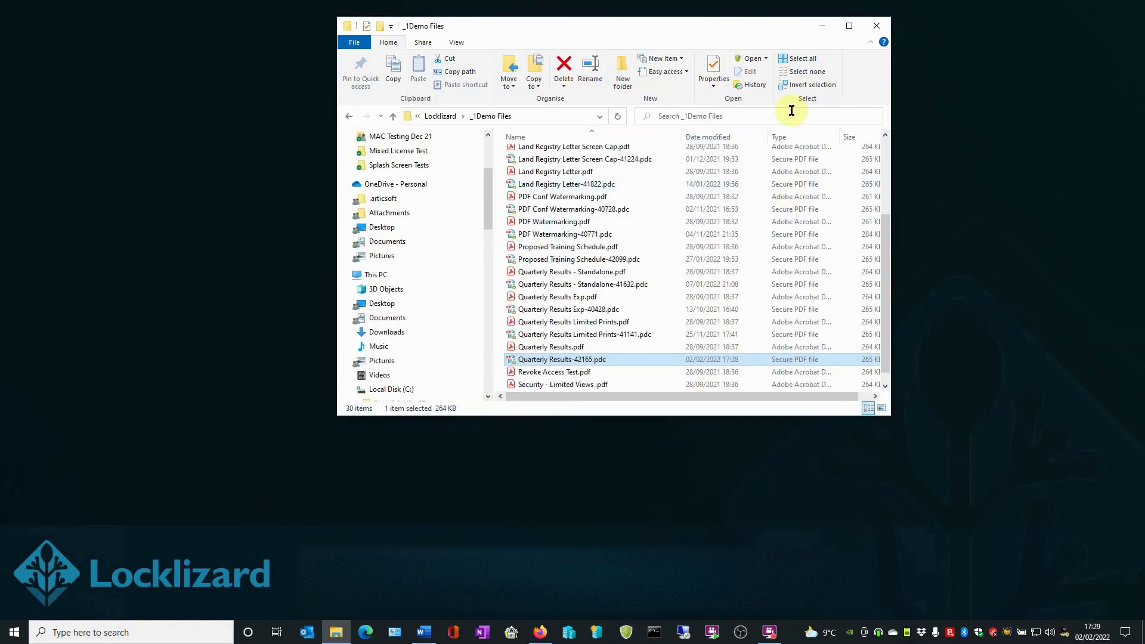
click(822, 26)
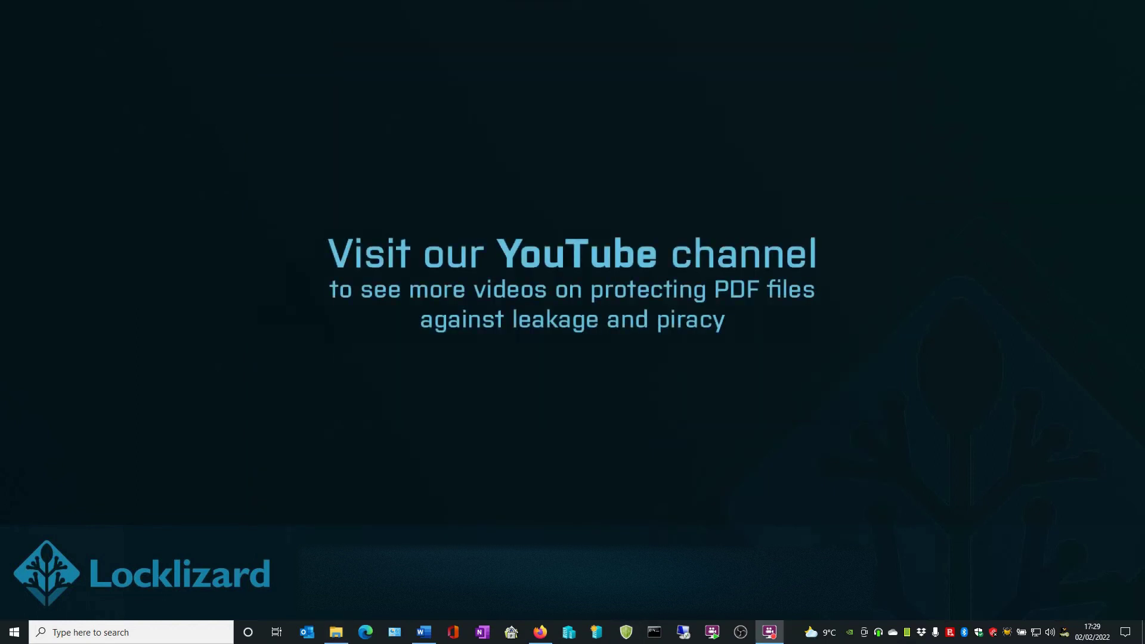